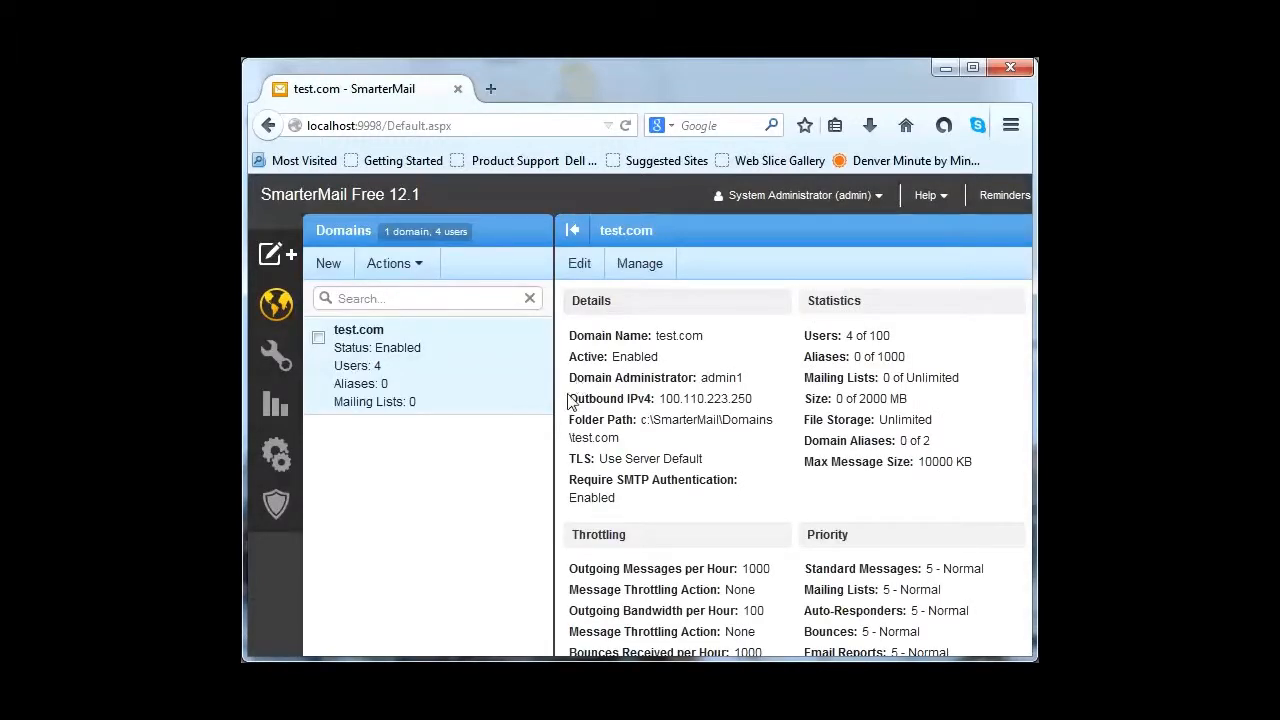
Step: Go to Security > Advanced Settings > Abuse Detection to view the empty rules list
{"action": "left_click", "coordinate": [286, 508]}
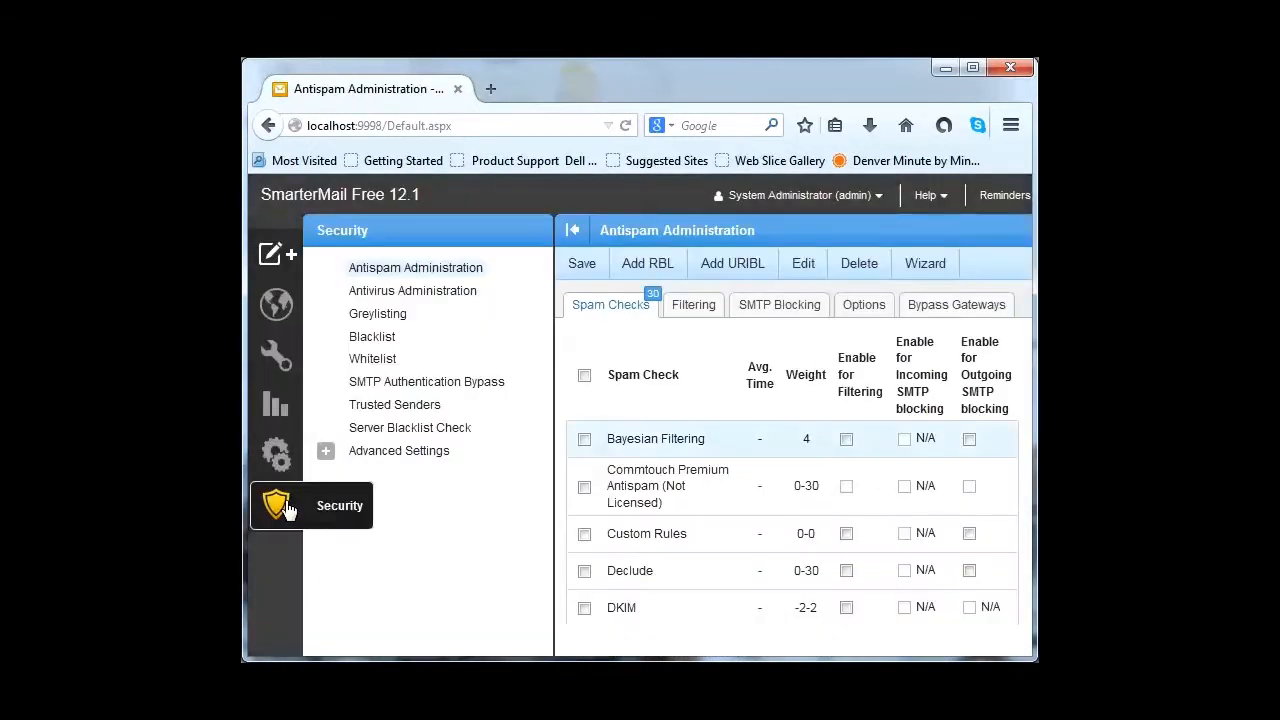
{"action": "left_click", "coordinate": [326, 453]}
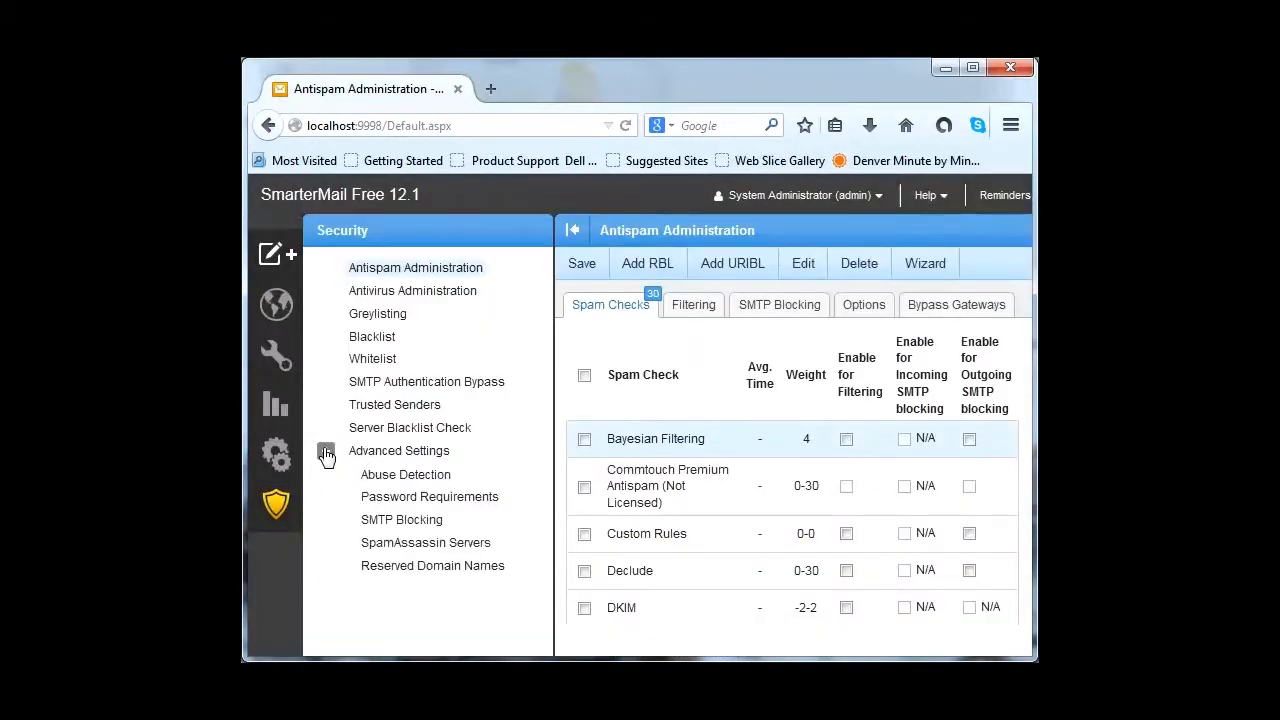
{"action": "left_click", "coordinate": [405, 480]}
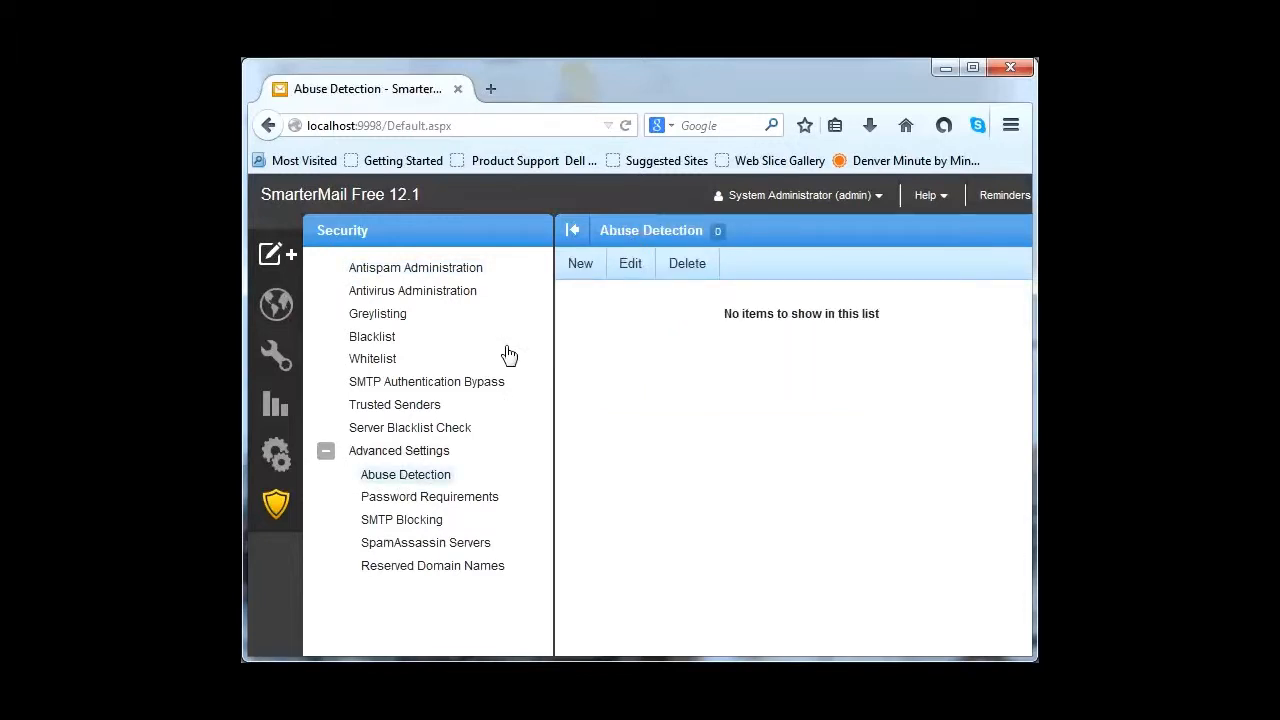
Step: Create a new abuse detection rule with Denial of Service (DOS) type on the SMTP service
{"action": "left_click", "coordinate": [580, 266]}
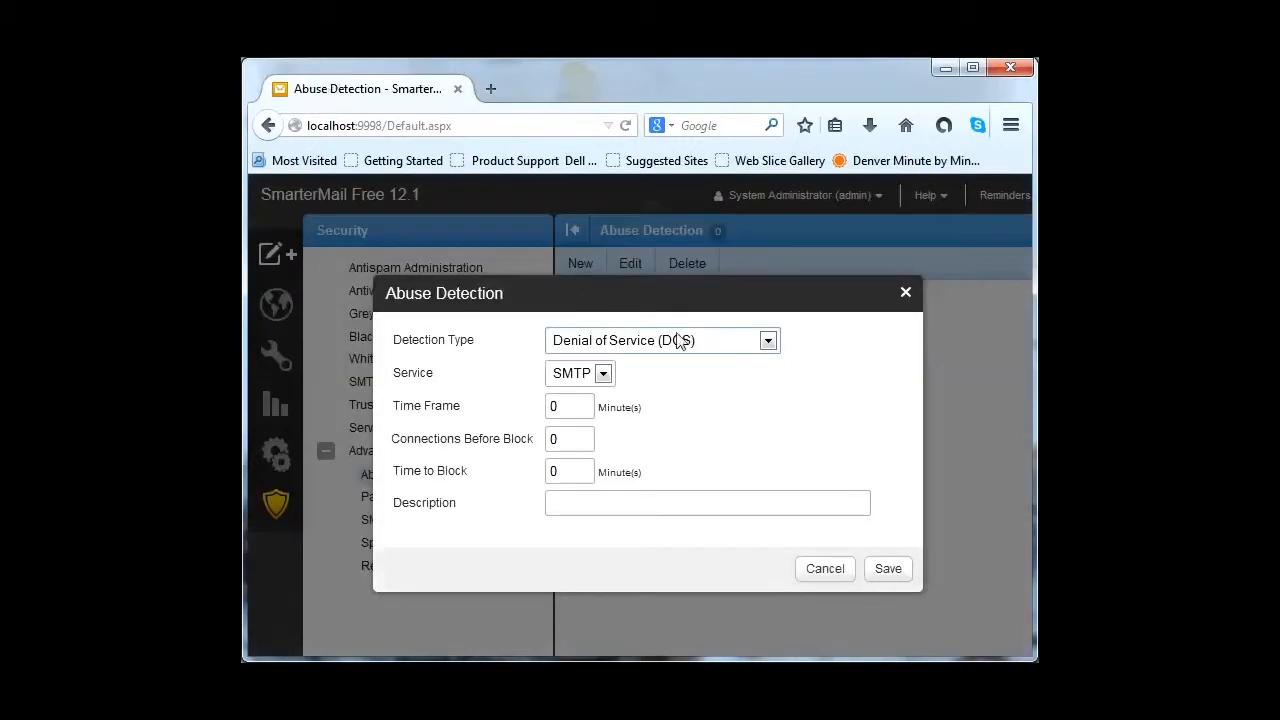
{"action": "left_click", "coordinate": [768, 342]}
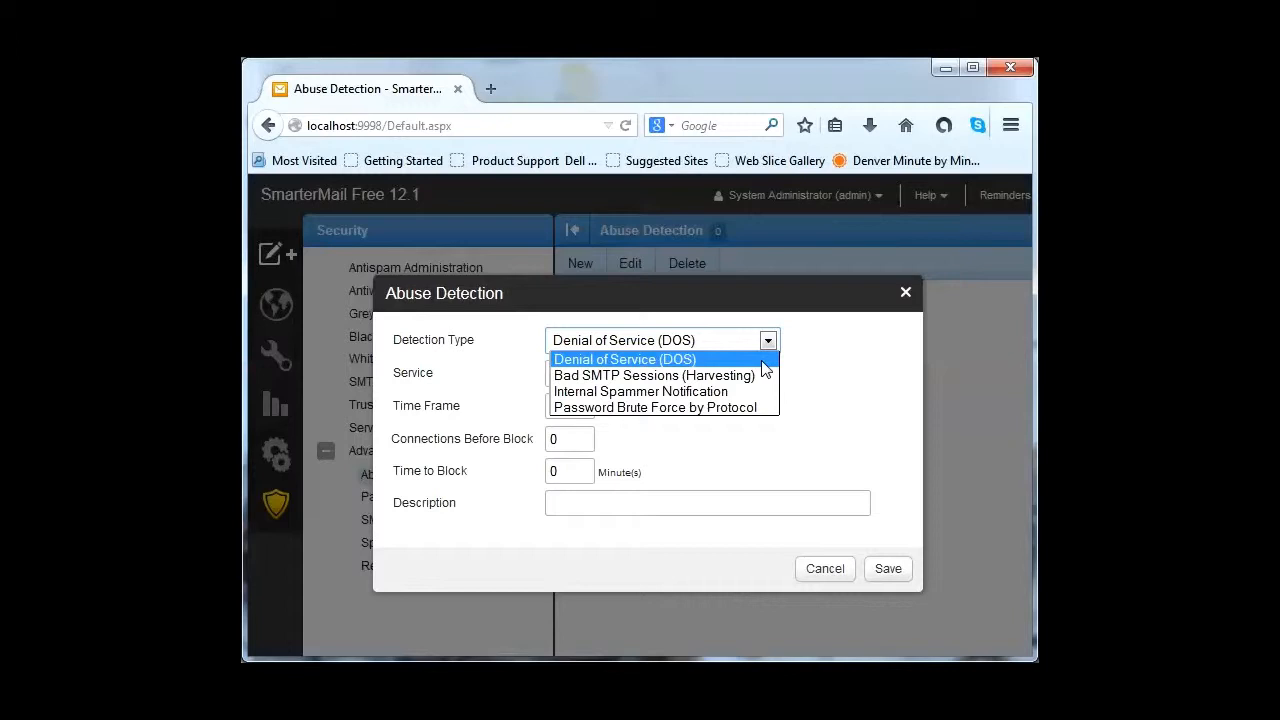
{"action": "left_click", "coordinate": [741, 362]}
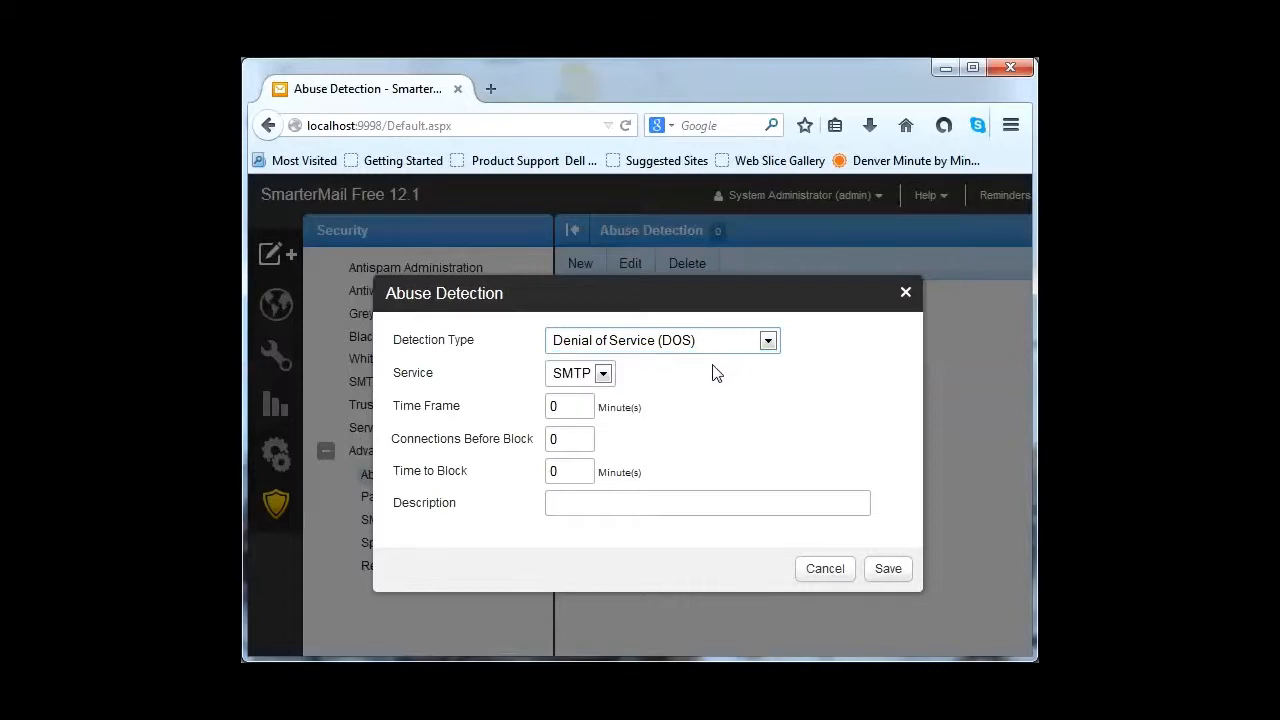
{"action": "left_click", "coordinate": [603, 374]}
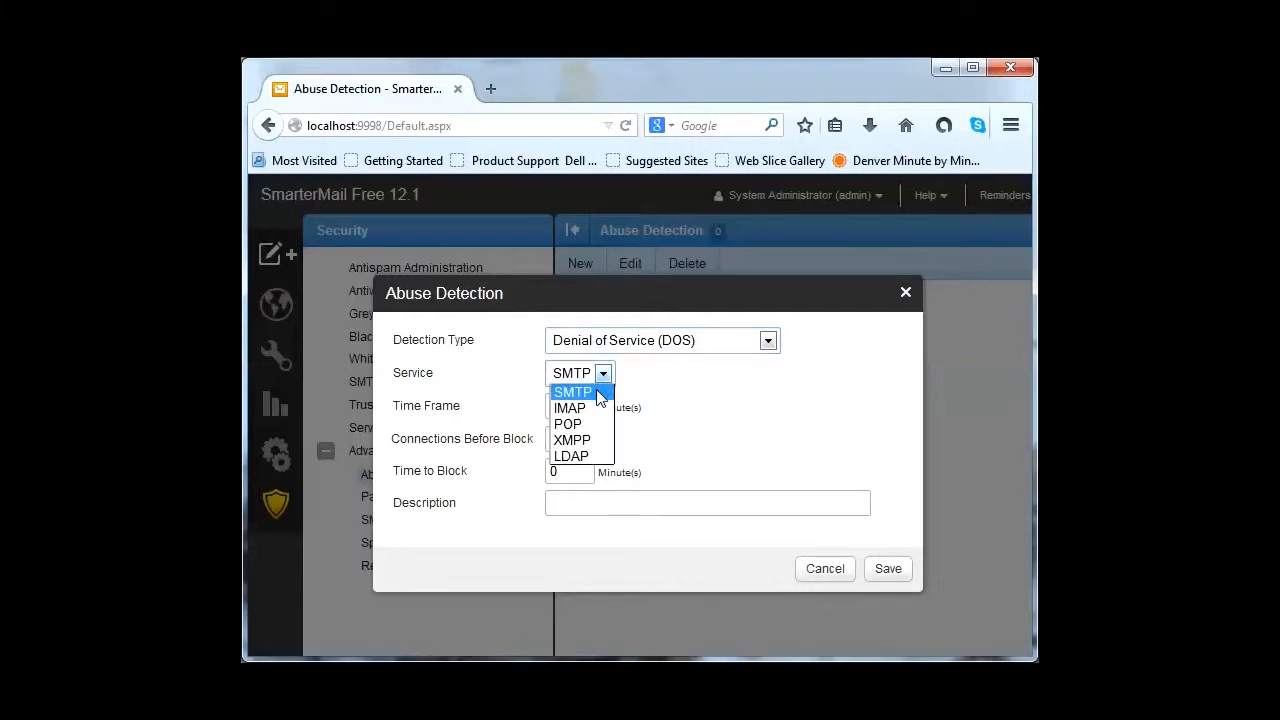
{"action": "left_click", "coordinate": [600, 393]}
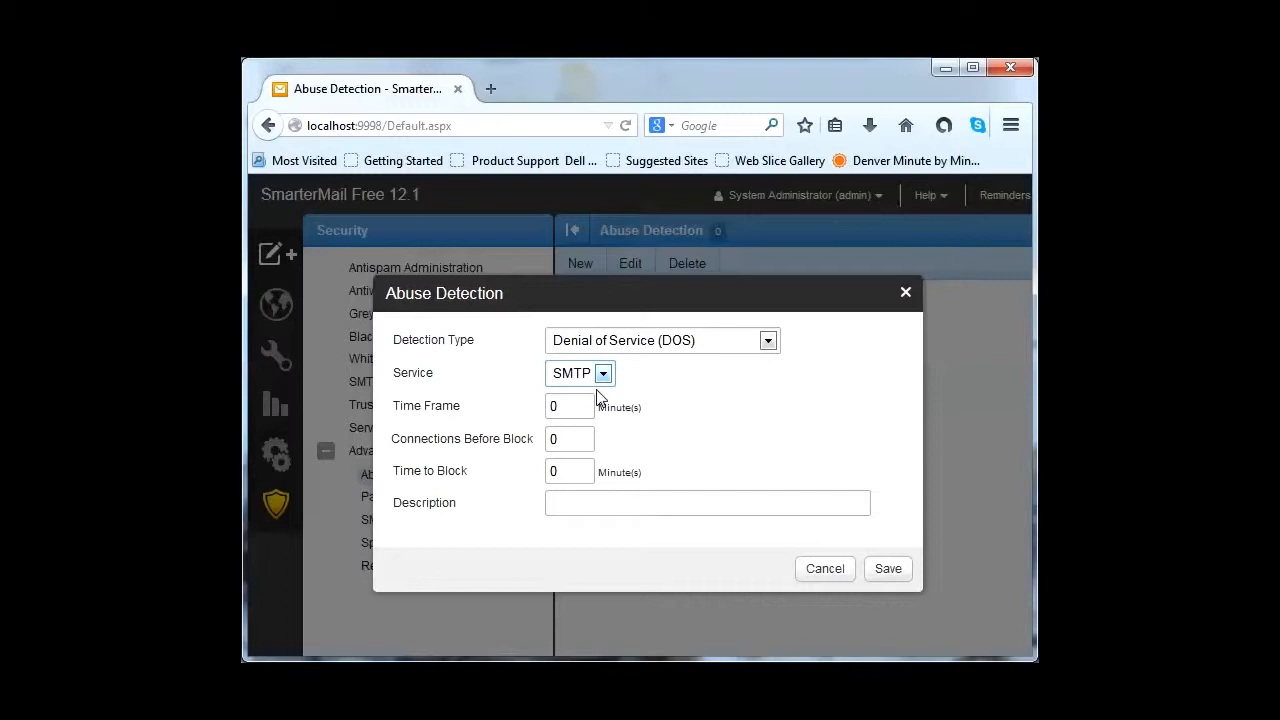
Step: Enter time frame 10, 100 connections before block, 90 time to block, and description 'rule 1'
{"action": "left_click_drag", "start_coordinate": [590, 407], "coordinate": [541, 408]}
{"action": "type", "text": "10"}
{"action": "double_click", "coordinate": [580, 437]}
{"action": "type", "text": "100"}
{"action": "double_click", "coordinate": [549, 472]}
{"action": "type", "text": "90"}
{"action": "left_click", "coordinate": [563, 500]}
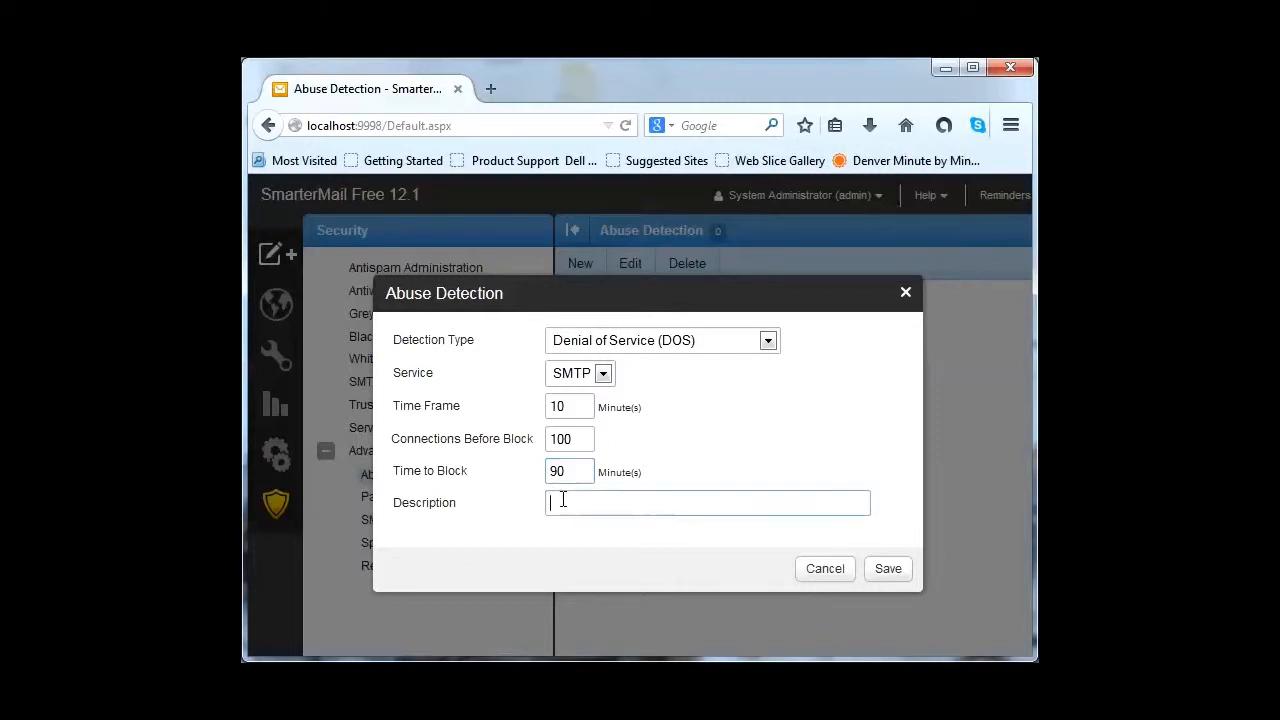
{"action": "type", "text": "rule 1"}
Step: Save the DOS rule described 'rule 1' to the Abuse Detection list
{"action": "left_click", "coordinate": [900, 573]}
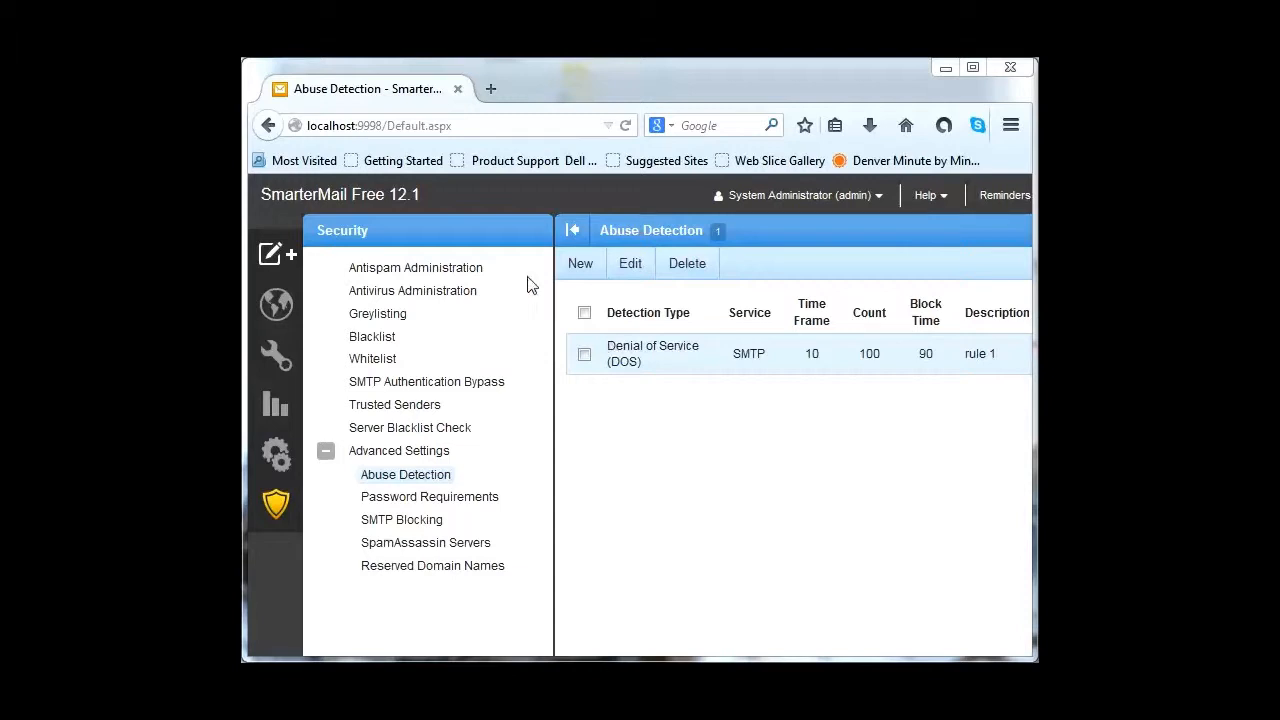
Step: Add a new DOS rule with time frame 2, 25 connections, 180 block time, described 'rule 2'
{"action": "left_click", "coordinate": [586, 278]}
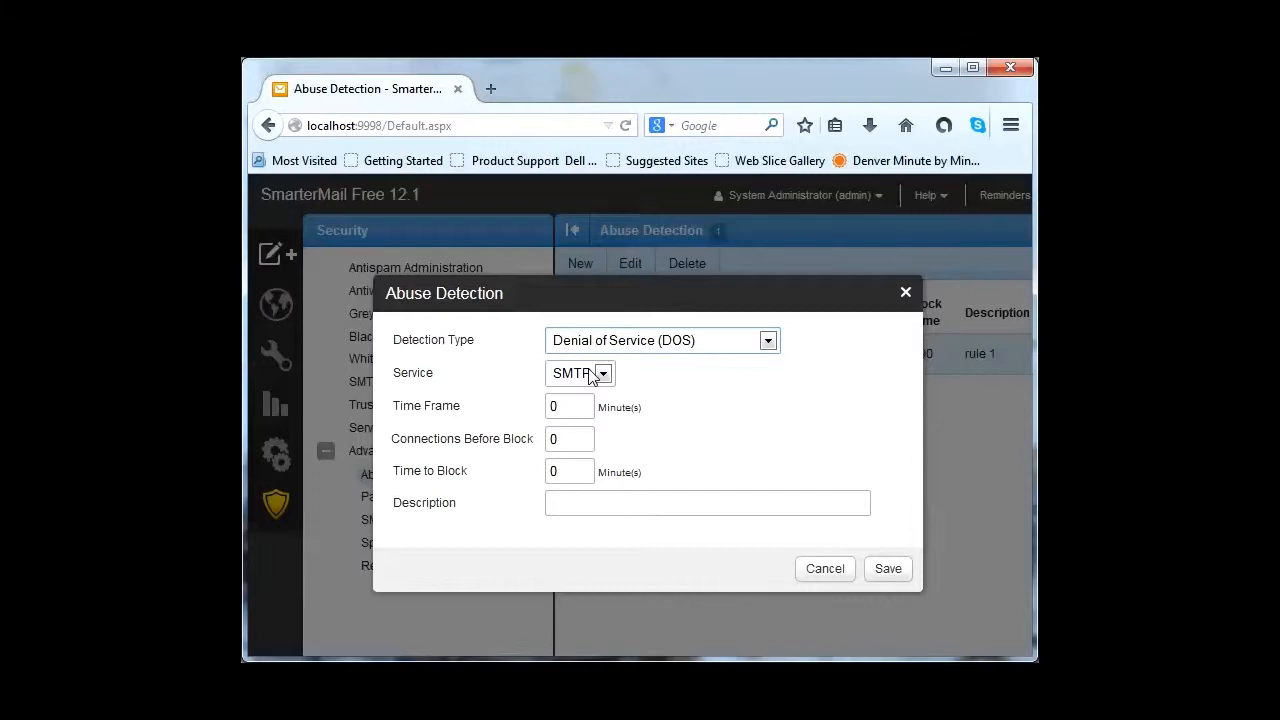
{"action": "left_click_drag", "start_coordinate": [566, 407], "coordinate": [540, 405]}
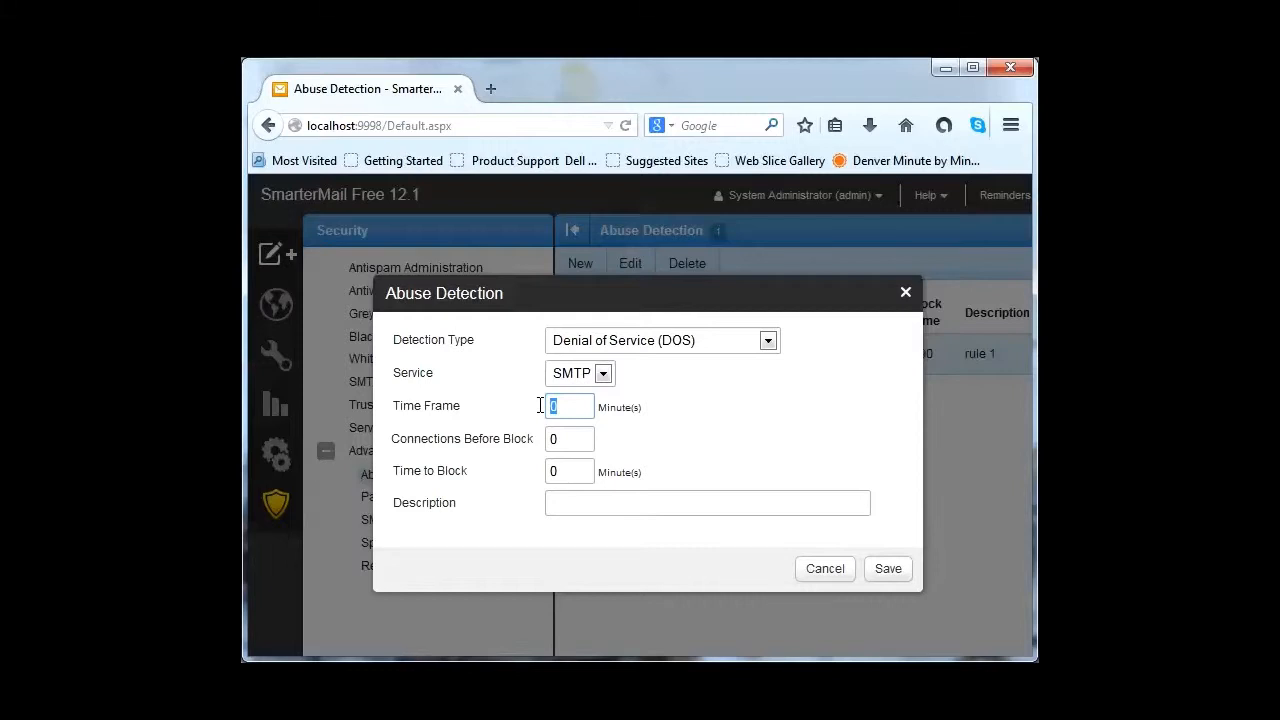
{"action": "type", "text": "2"}
{"action": "key", "text": "Tab"}
{"action": "type", "text": "25"}
{"action": "left_click_drag", "start_coordinate": [586, 470], "coordinate": [532, 469]}
{"action": "type", "text": "180"}
{"action": "left_click", "coordinate": [609, 513]}
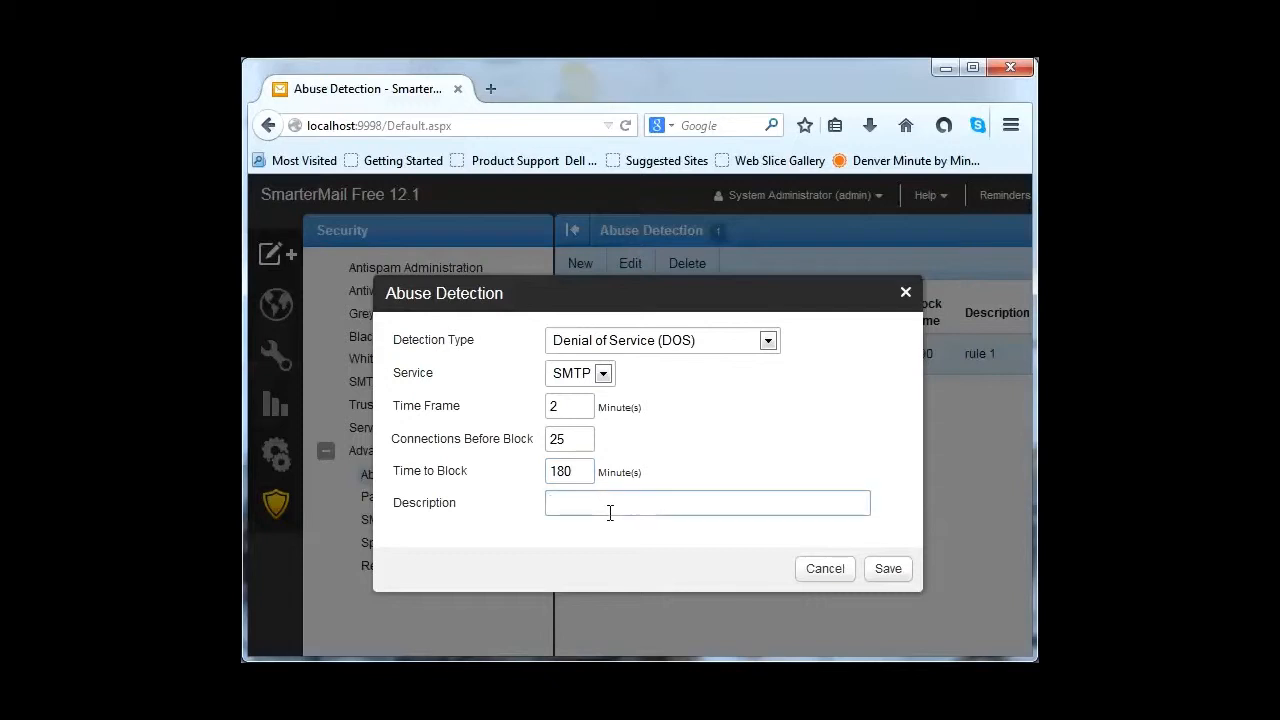
{"action": "type", "text": "rule 2"}
Step: Save the second DOS rule, 'rule 2', to the list
{"action": "left_click", "coordinate": [889, 576]}
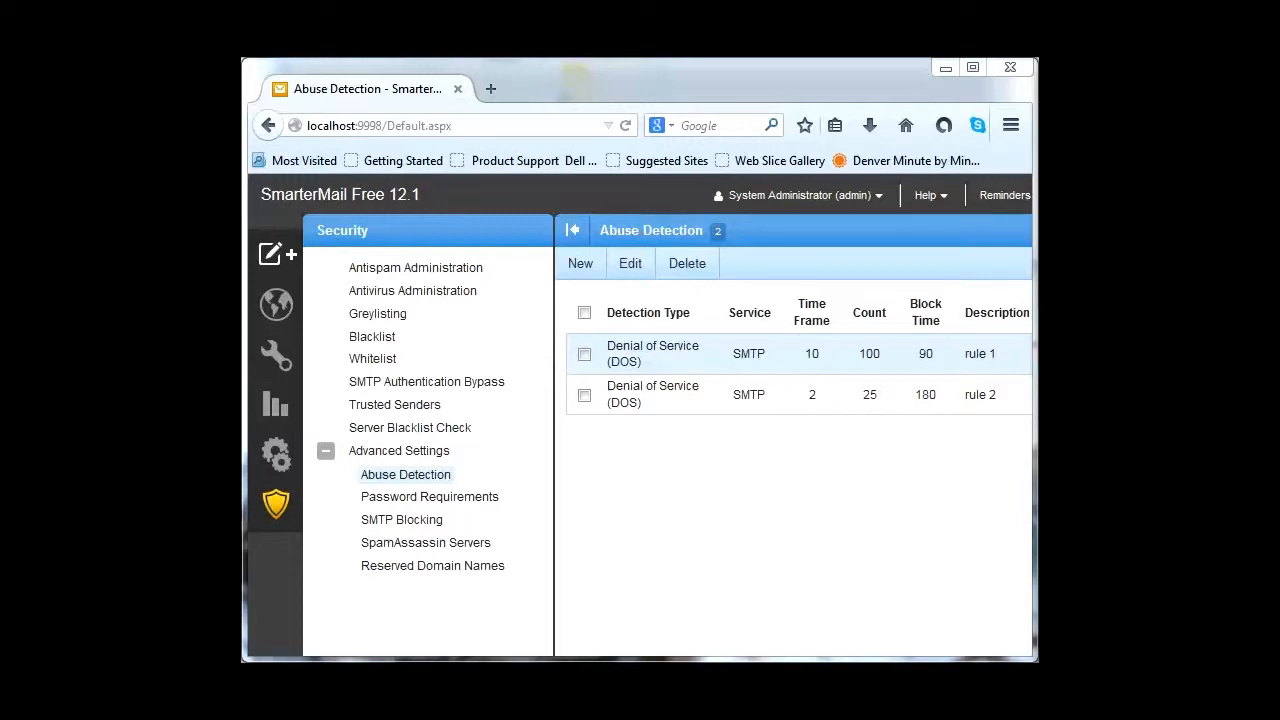
Step: Start a new rule with detection type Bad SMTP Sessions (Harvesting)
{"action": "left_click", "coordinate": [586, 267]}
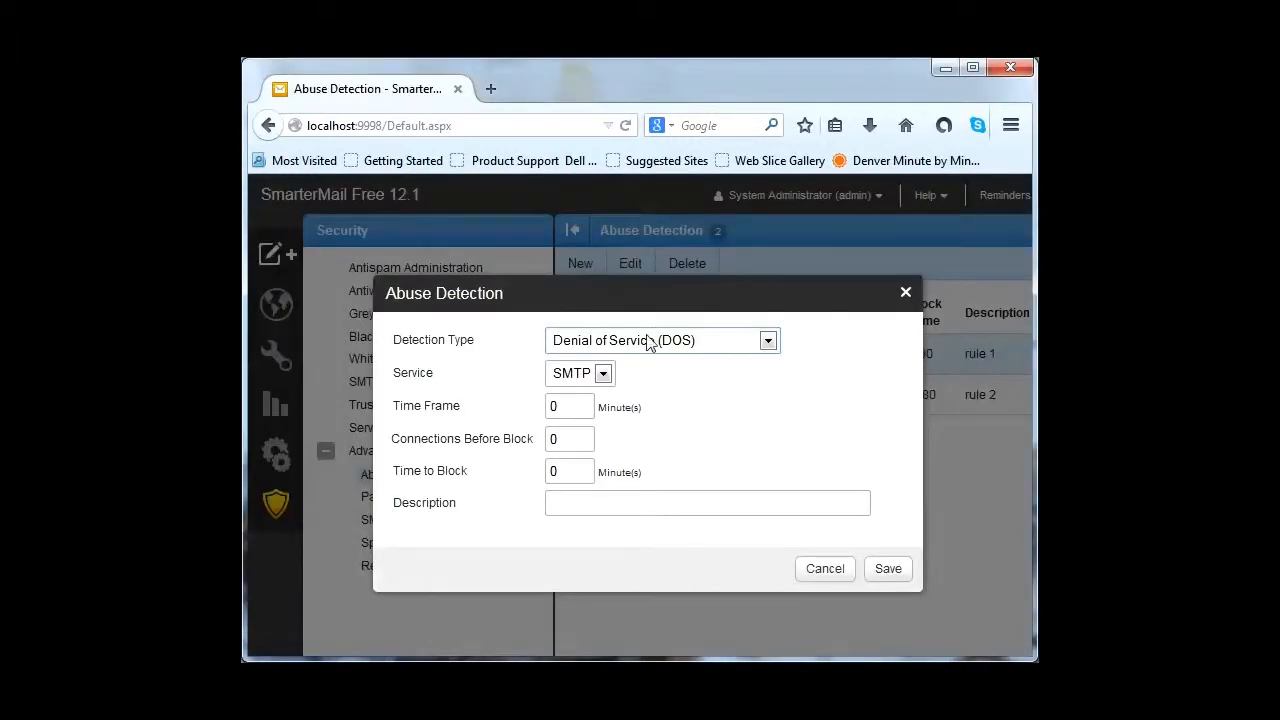
{"action": "left_click", "coordinate": [769, 342]}
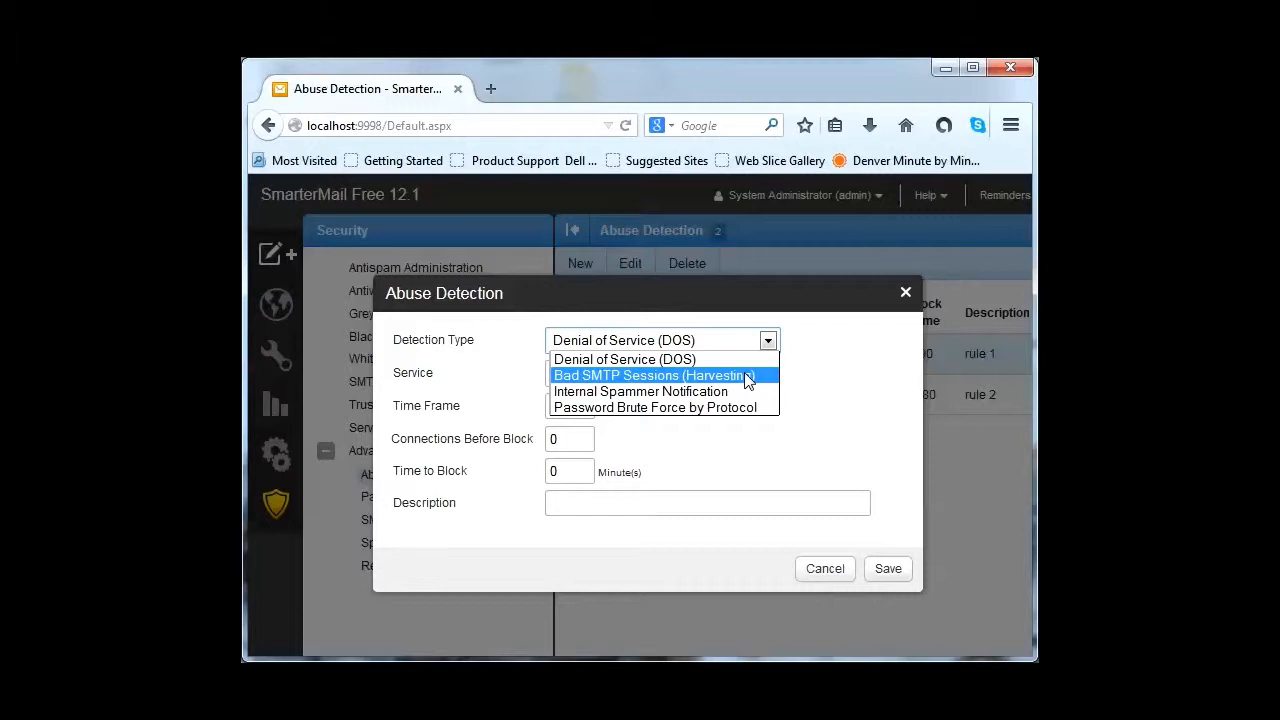
{"action": "left_click", "coordinate": [746, 377]}
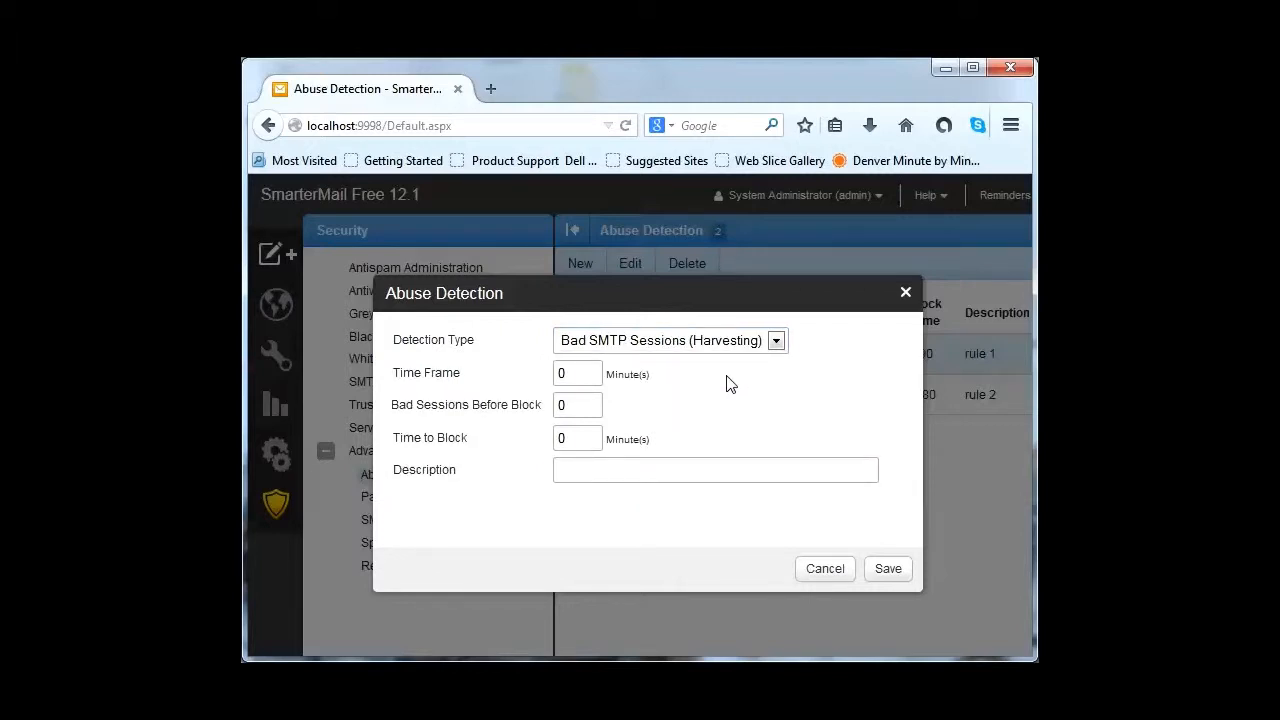
Step: Set time frame 30, 50 bad sessions, 90 block time, description 'rule 3', and save
{"action": "left_click_drag", "start_coordinate": [596, 376], "coordinate": [538, 376]}
{"action": "type", "text": "30"}
{"action": "left_click_drag", "start_coordinate": [581, 405], "coordinate": [556, 405]}
{"action": "type", "text": "50"}
{"action": "left_click_drag", "start_coordinate": [582, 441], "coordinate": [543, 437]}
{"action": "type", "text": "90"}
{"action": "left_click", "coordinate": [584, 475]}
{"action": "type", "text": "rul"}
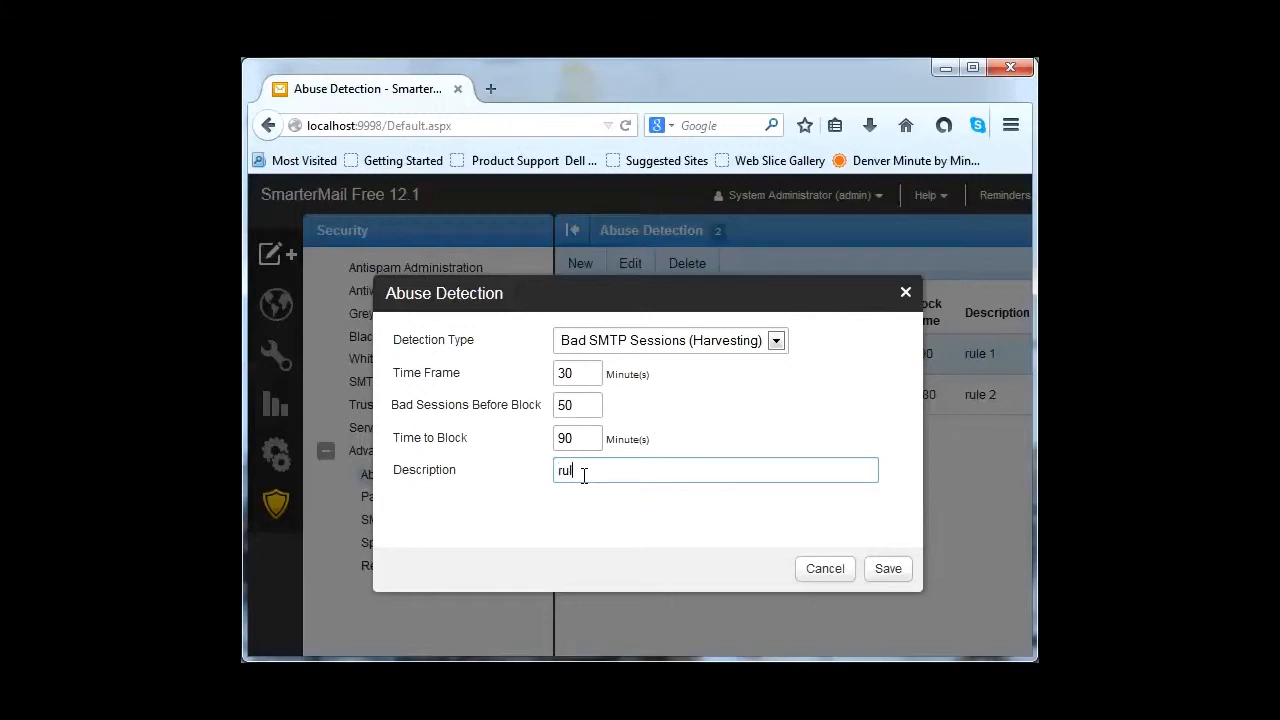
{"action": "type", "text": "e 3"}
{"action": "left_click", "coordinate": [886, 569]}
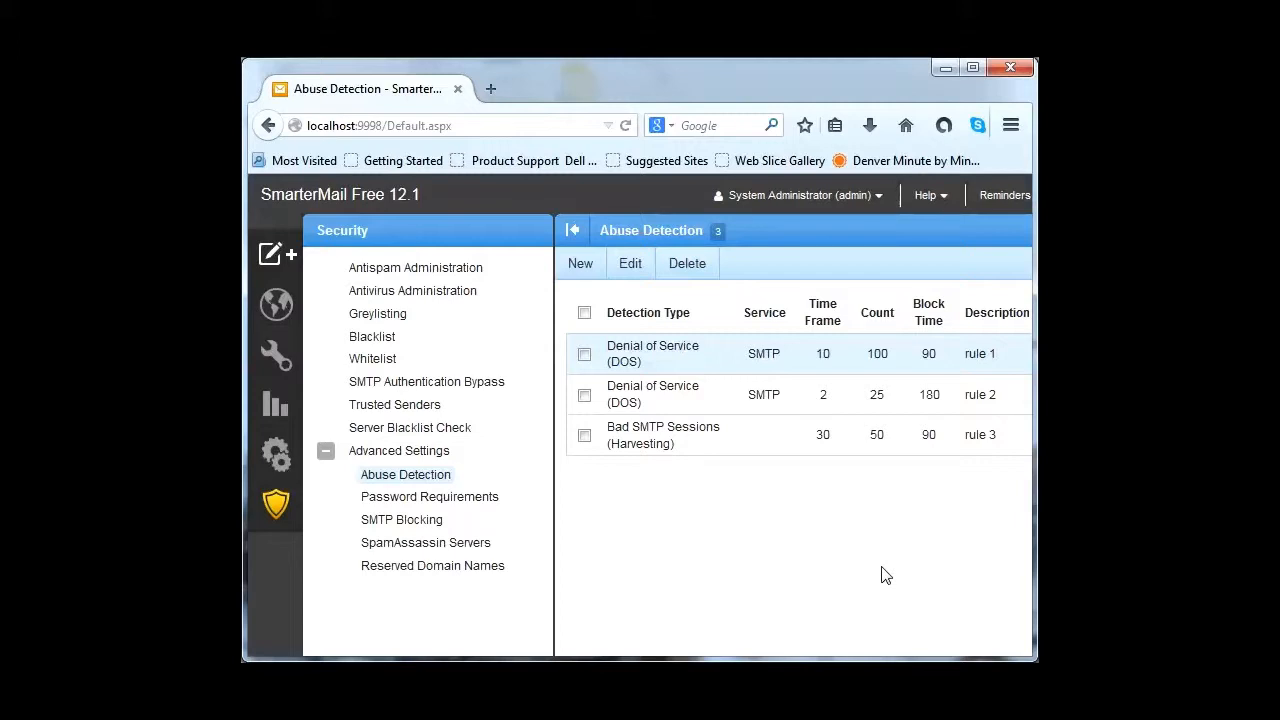
Step: Start a new rule and choose Internal Spammer Notification as its detection type
{"action": "left_click", "coordinate": [577, 265]}
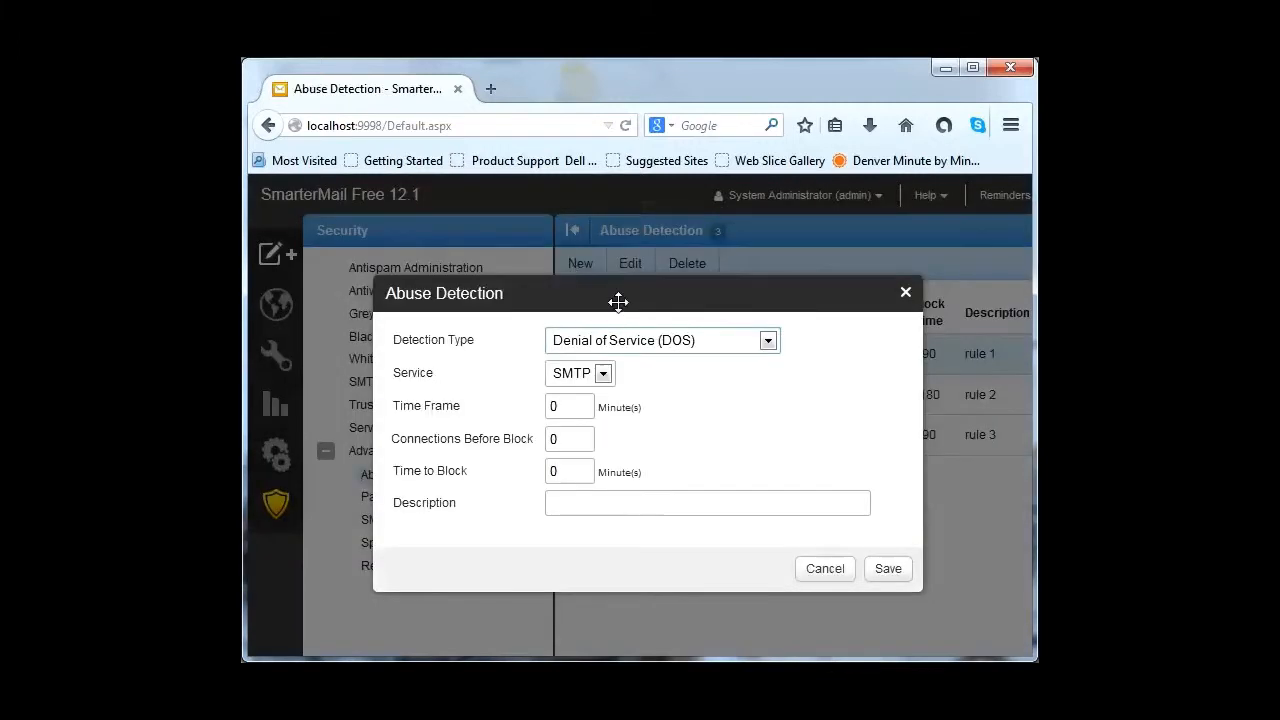
{"action": "left_click", "coordinate": [768, 342]}
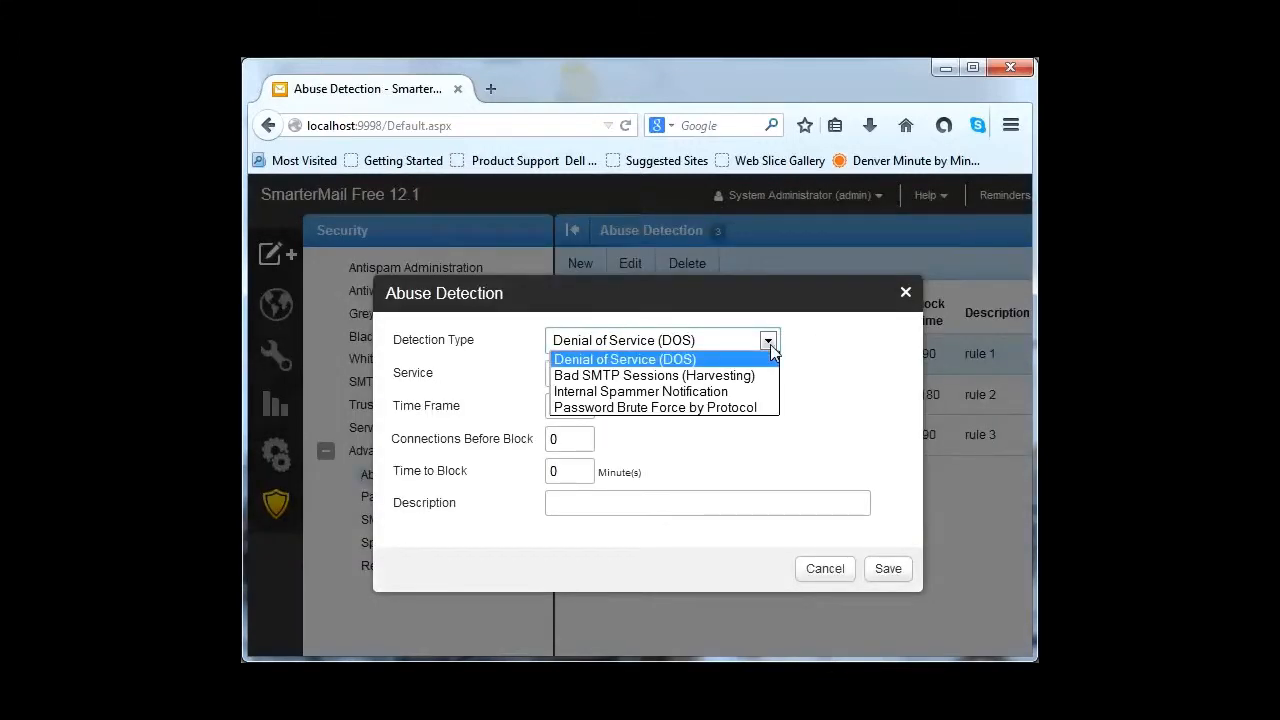
{"action": "left_click", "coordinate": [748, 394]}
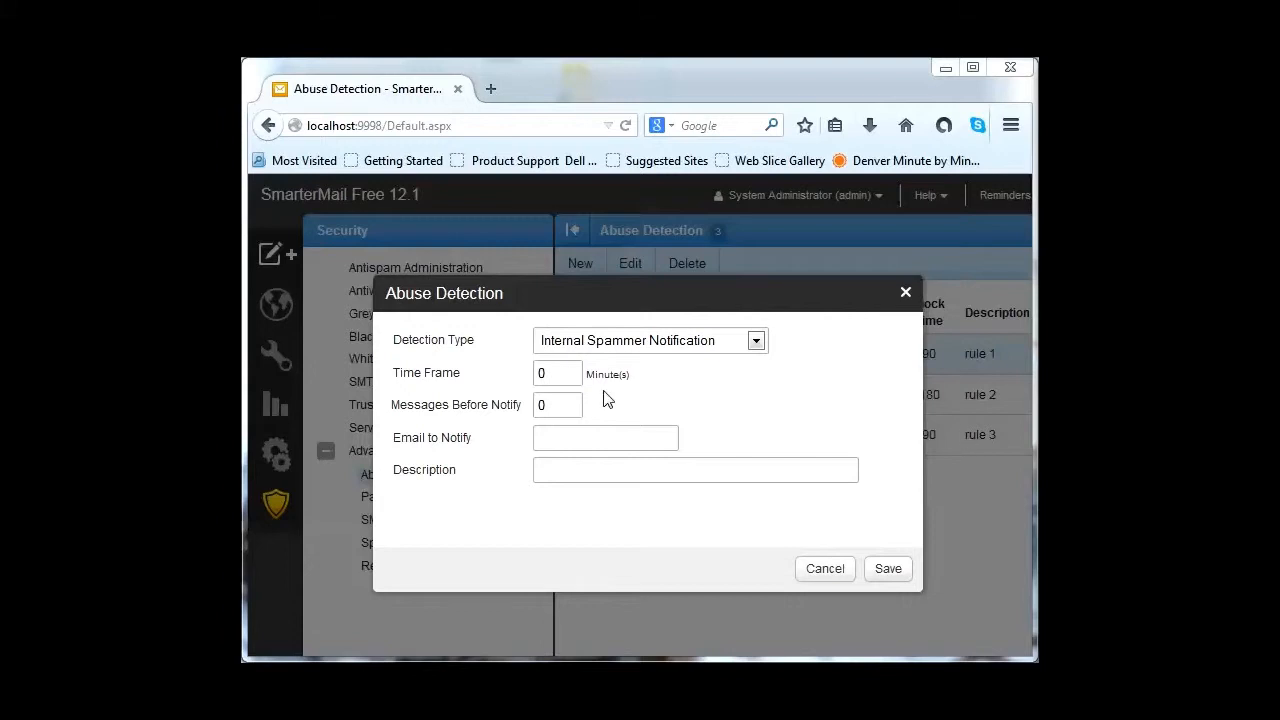
Step: Set time frame 5, 100 messages before notify, and enter the notification e-mail address
{"action": "left_click_drag", "start_coordinate": [560, 372], "coordinate": [528, 376]}
{"action": "type", "text": "5"}
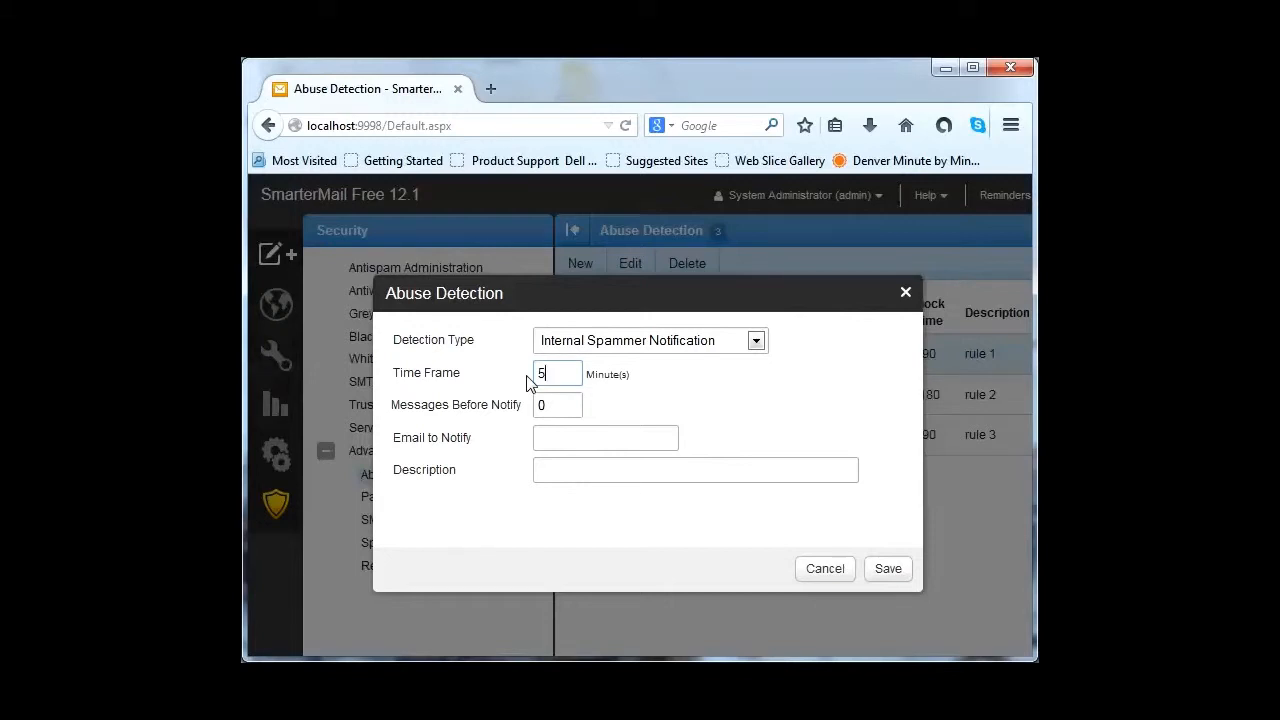
{"action": "left_click_drag", "start_coordinate": [563, 410], "coordinate": [532, 404]}
{"action": "type", "text": "100"}
{"action": "left_click", "coordinate": [549, 438]}
{"action": "type", "text": "admin"}
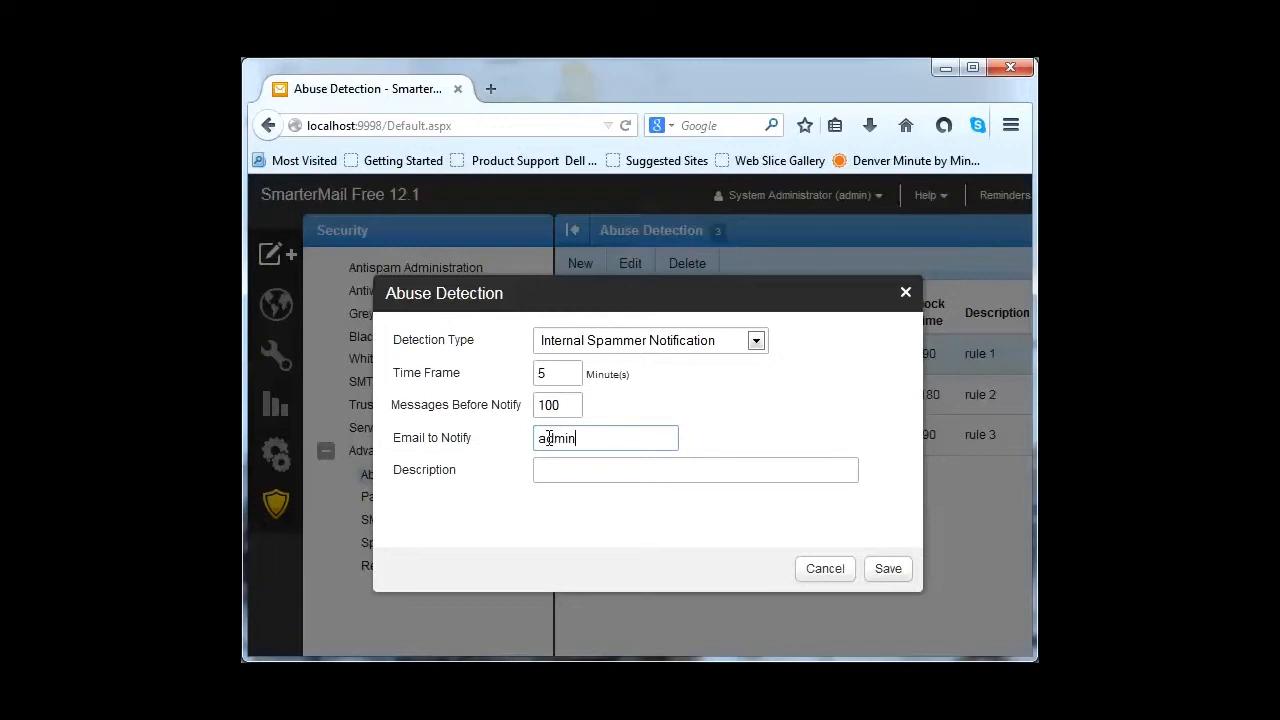
{"action": "type", "text": "1@test.com"}
Step: Describe the rule as 'rule4', save it, and start a fifth new rule
{"action": "left_click", "coordinate": [569, 471]}
{"action": "type", "text": "rule4"}
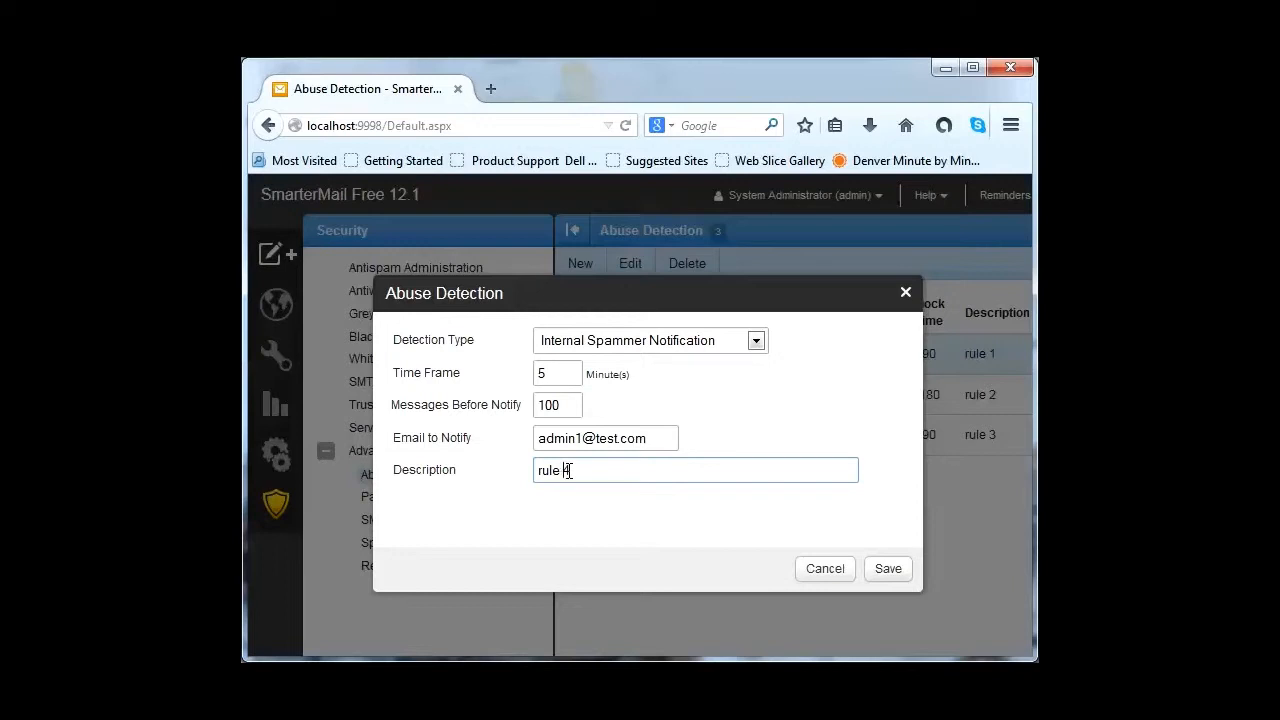
{"action": "left_click", "coordinate": [889, 571]}
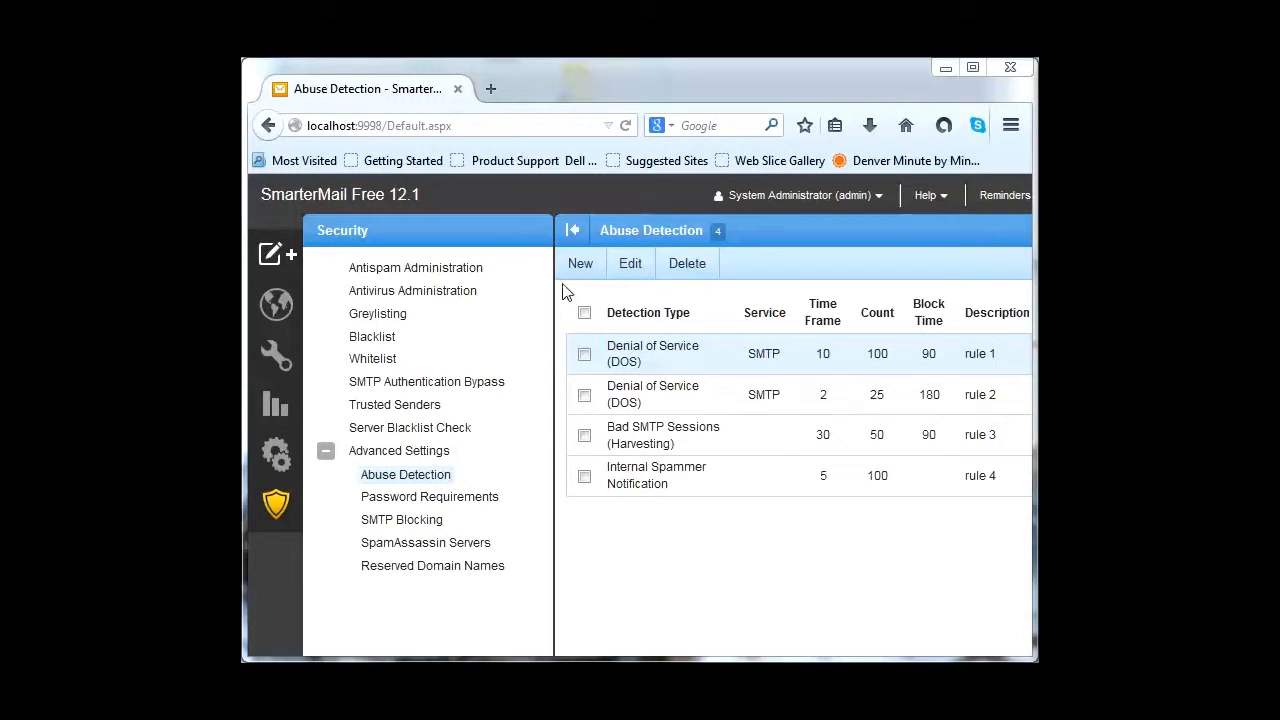
{"action": "left_click", "coordinate": [590, 270]}
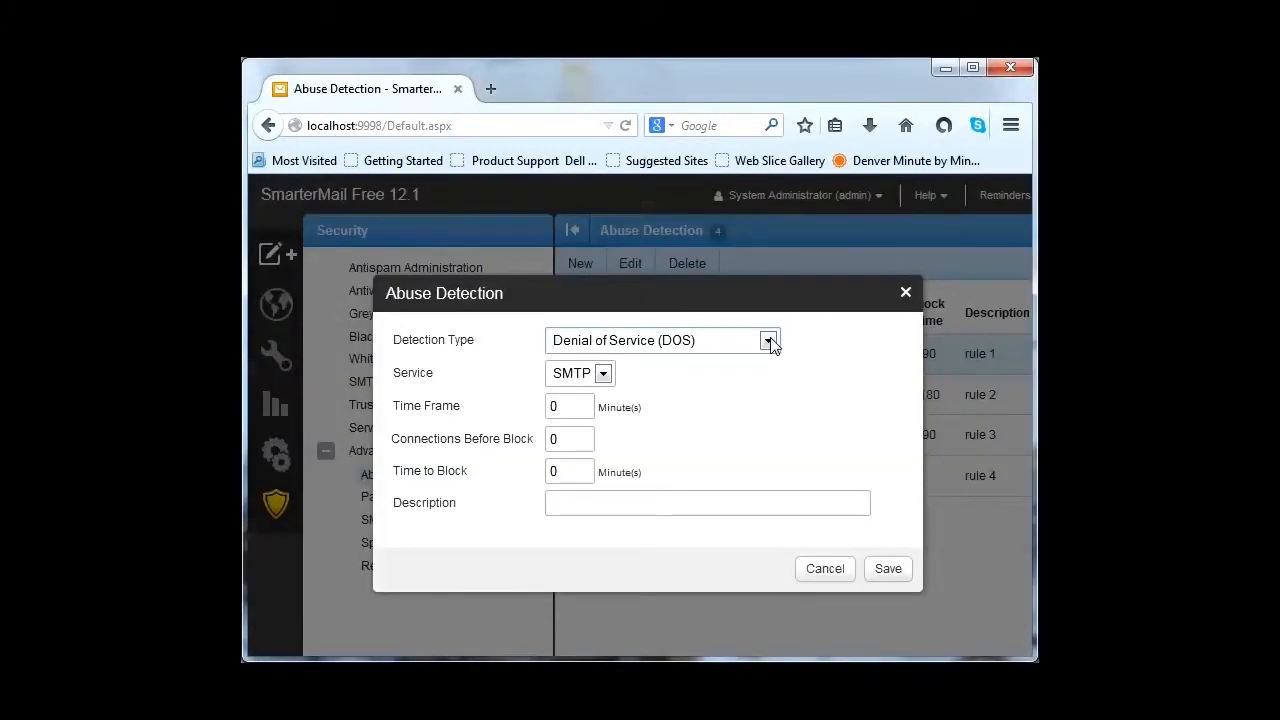
Step: Set the rule type to Password Brute Force by Protocol and the service to POP
{"action": "left_click", "coordinate": [768, 341]}
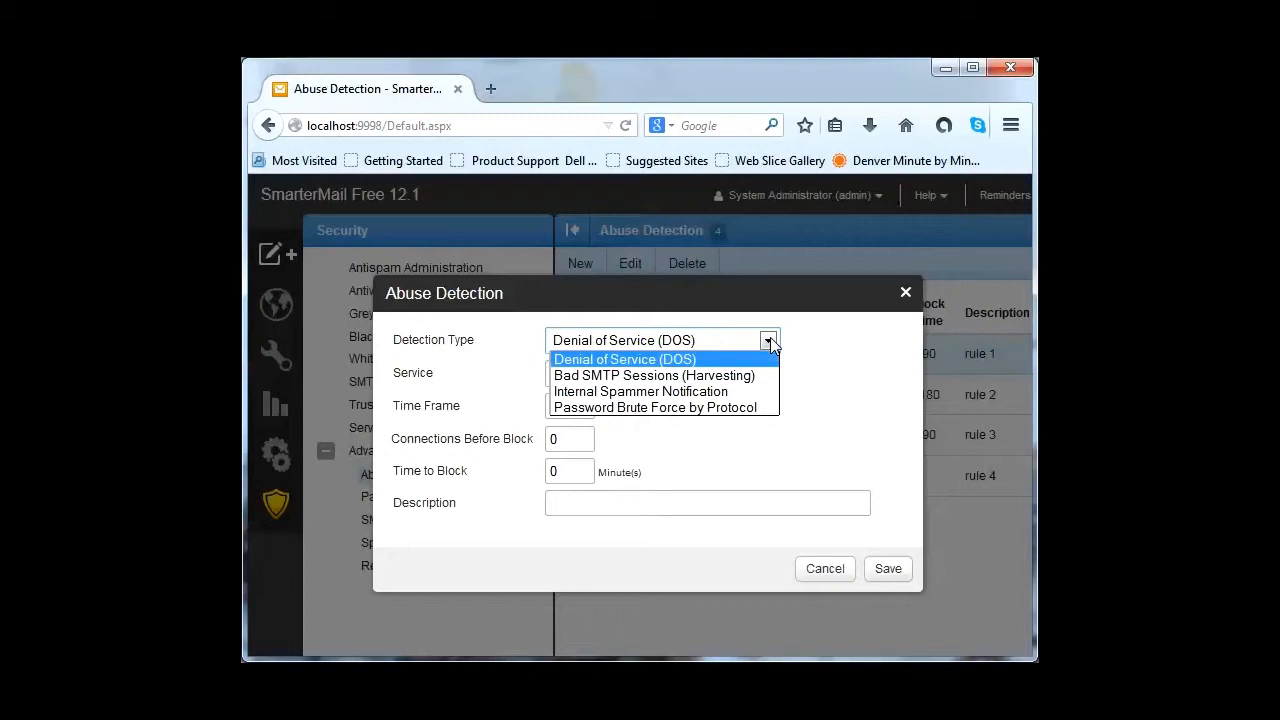
{"action": "left_click", "coordinate": [767, 410]}
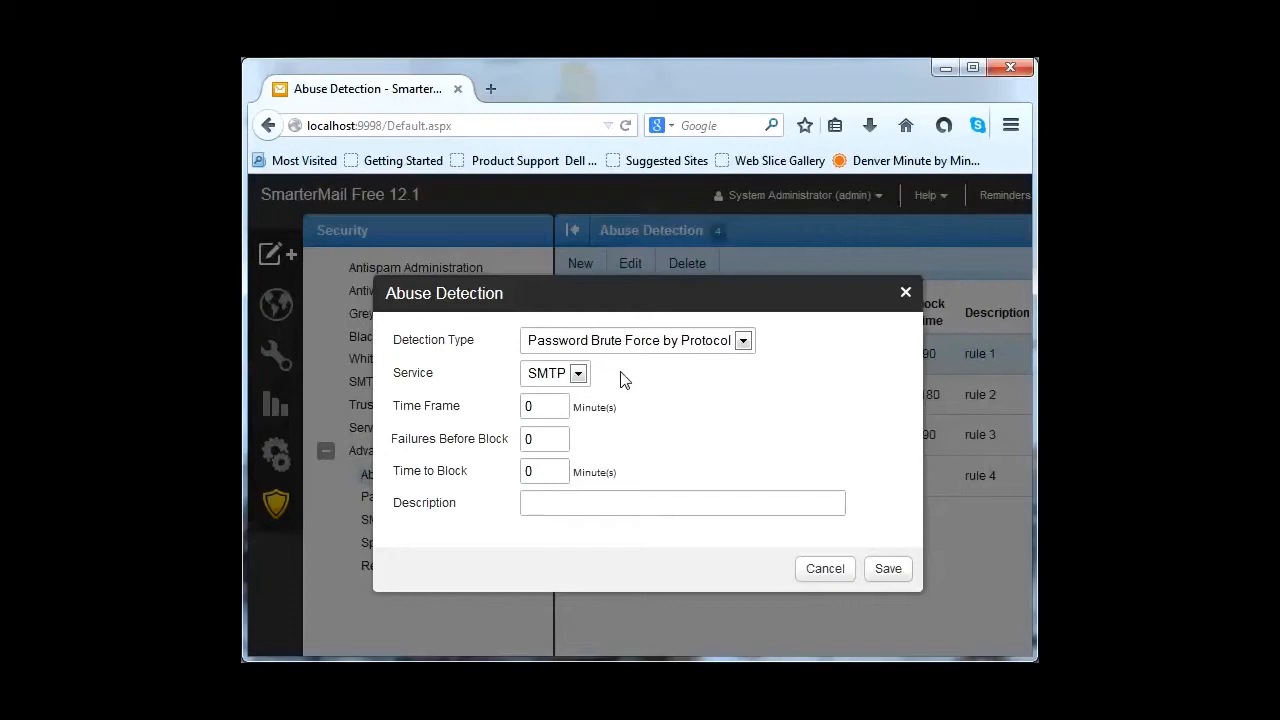
{"action": "left_click", "coordinate": [578, 373]}
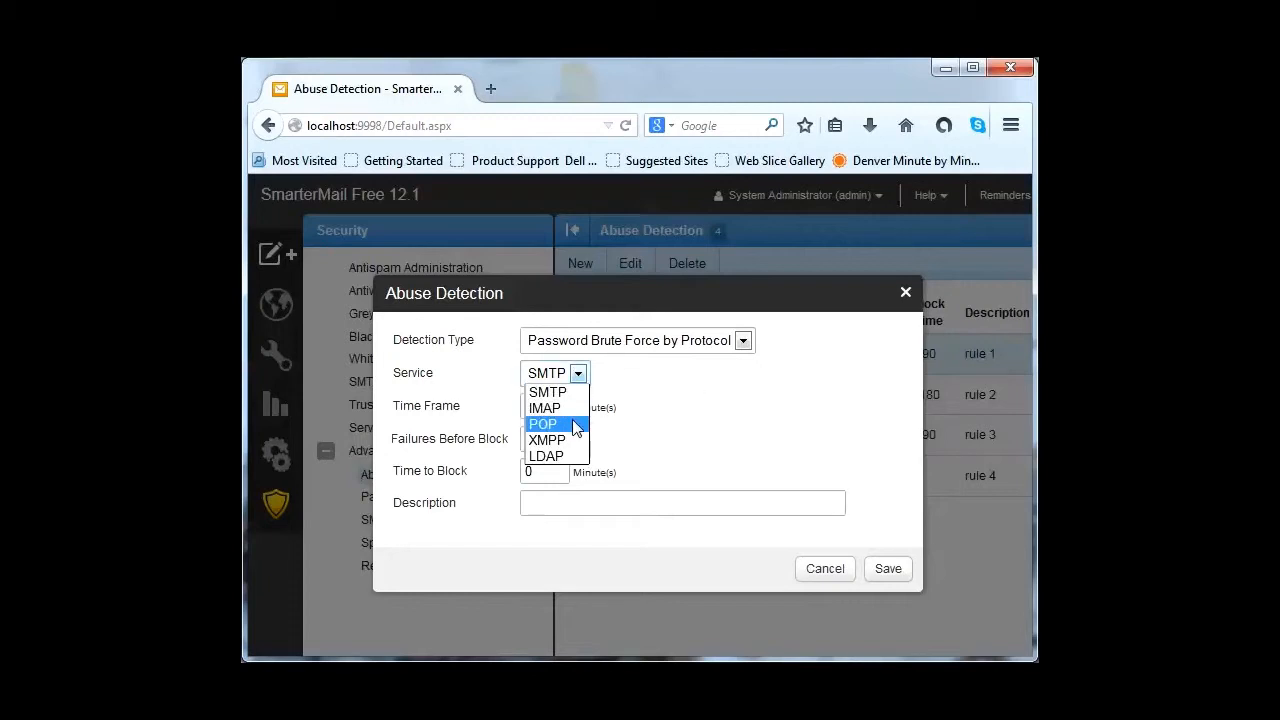
{"action": "left_click", "coordinate": [576, 425]}
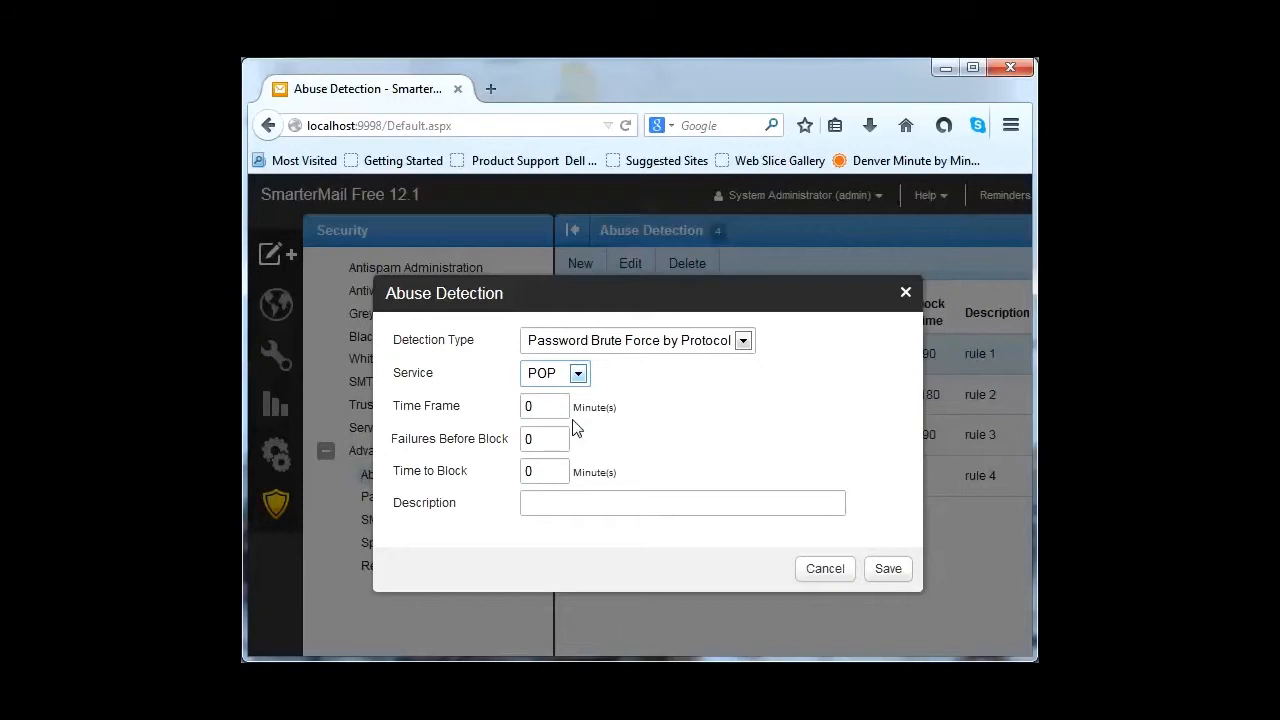
{"action": "left_click_drag", "start_coordinate": [552, 407], "coordinate": [514, 403]}
Step: Fill in time frame 10, 5 failures before block, 60-minute block, description 'rule 5', and save
{"action": "type", "text": "10"}
{"action": "double_click", "coordinate": [523, 439]}
{"action": "type", "text": "5"}
{"action": "left_click_drag", "start_coordinate": [555, 474], "coordinate": [514, 466]}
{"action": "type", "text": "60"}
{"action": "left_click", "coordinate": [615, 502]}
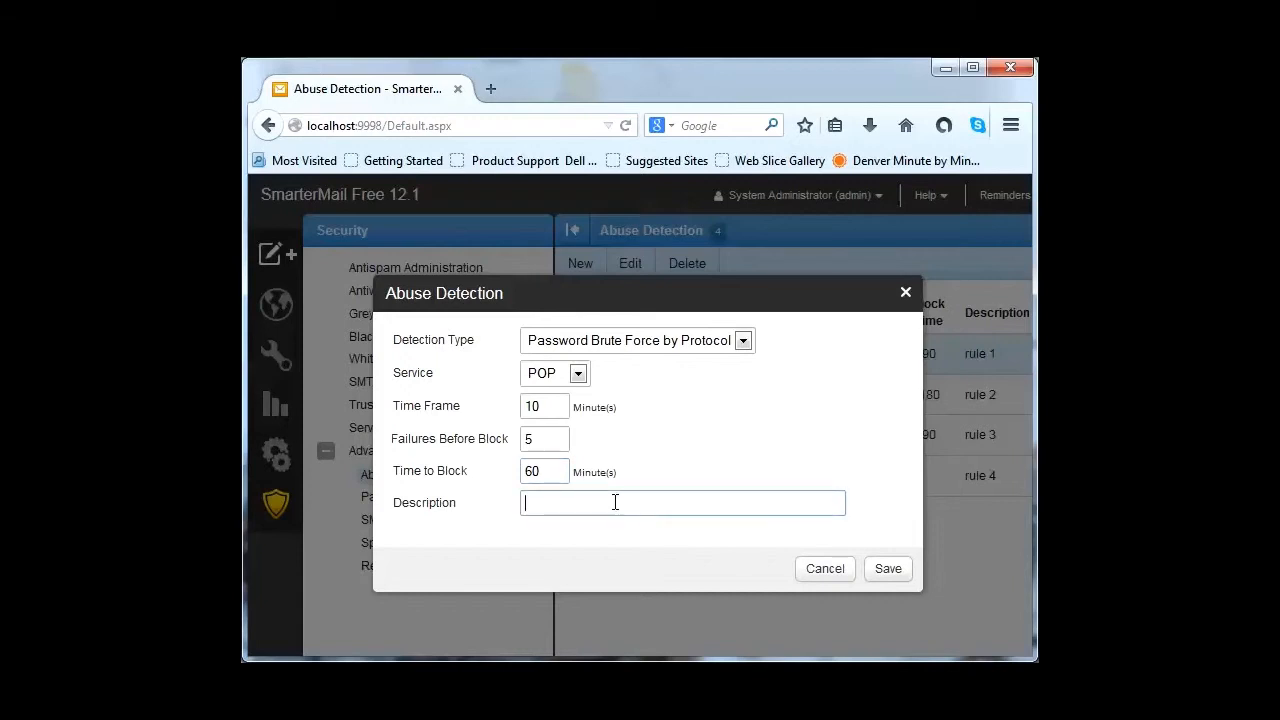
{"action": "type", "text": "rule 5"}
{"action": "left_click", "coordinate": [896, 572]}
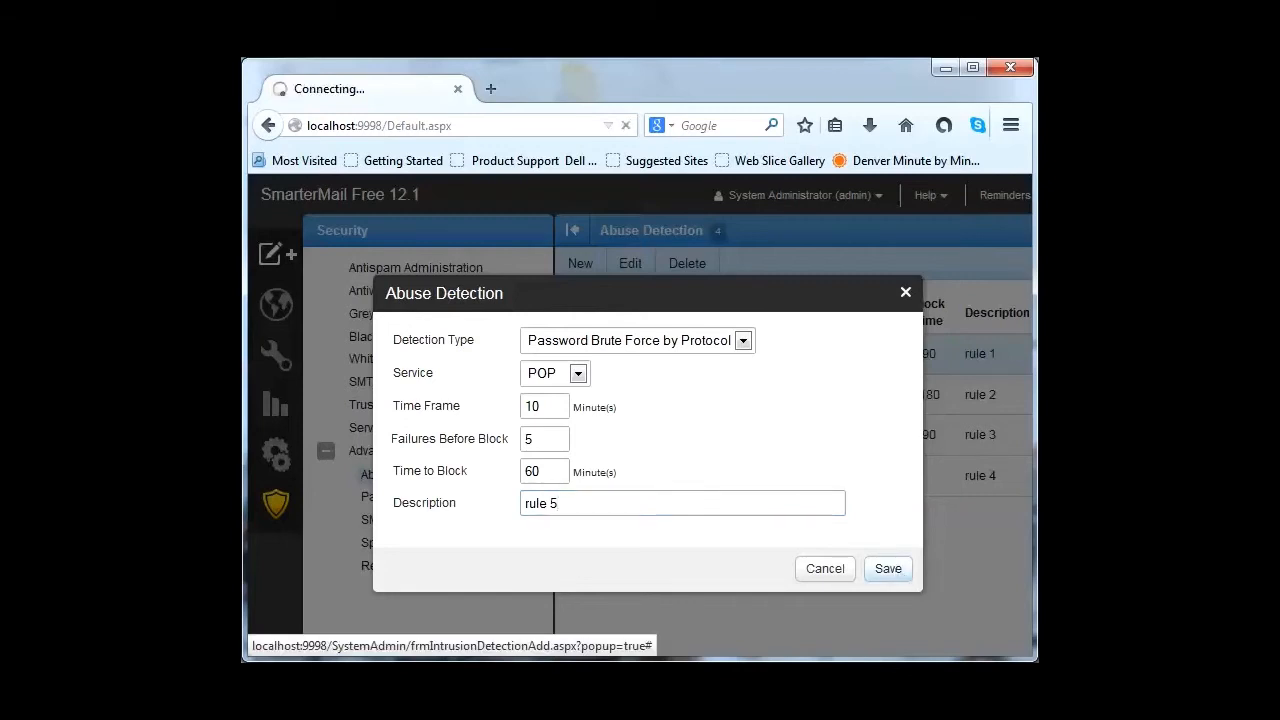